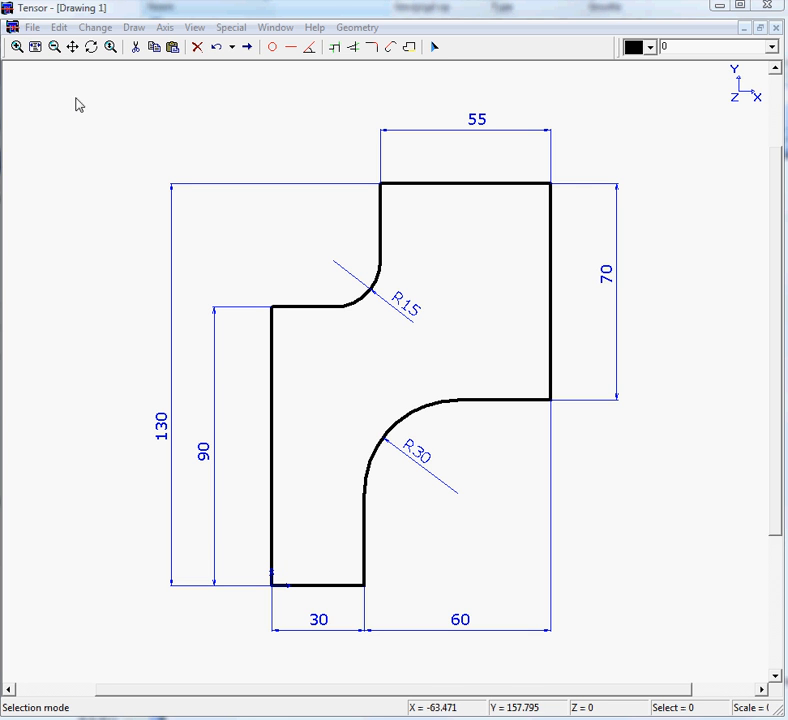
Delete the entire existing profile together with all its dimensions.
mouse_move(60, 87)
left_mouse_down()
mouse_move(259, 259)
mouse_move(440, 398)
mouse_move(515, 493)
mouse_move(688, 665)
mouse_move(720, 678)
mouse_move(722, 666)
left_mouse_up()
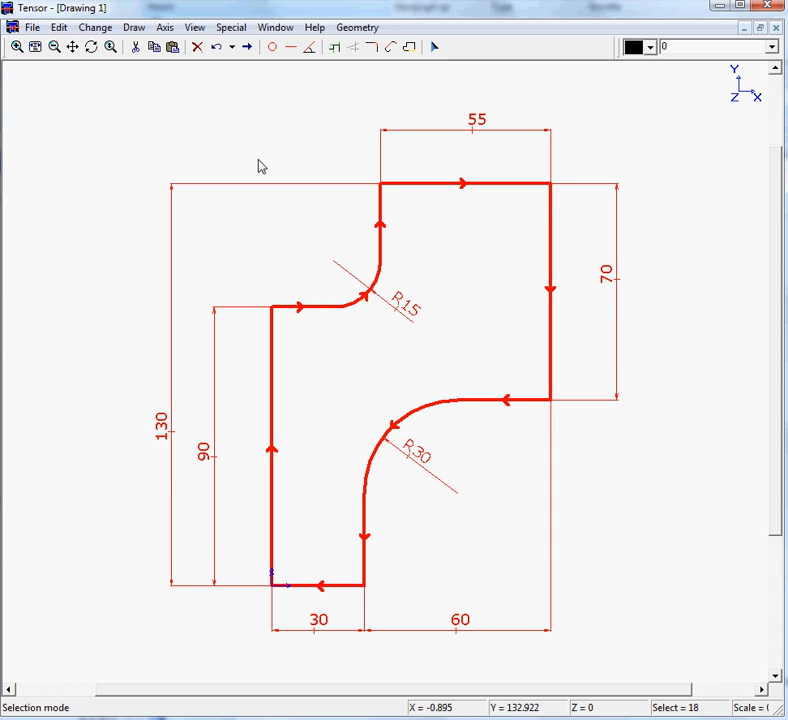
left_click(198, 48)
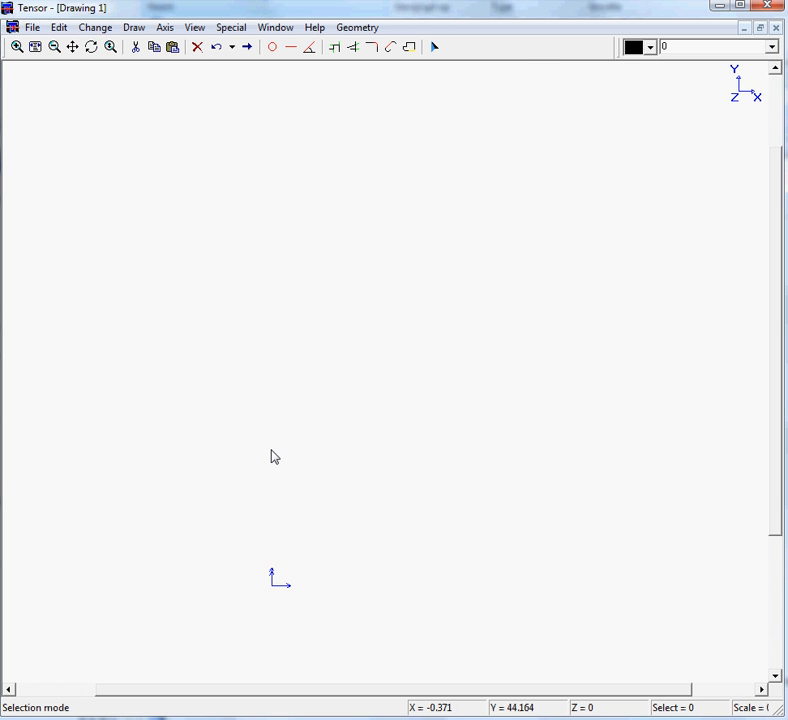
Draw an axis-aligned horizontal line at Y 0, running from X about -4 to X about 103.
left_click(292, 49)
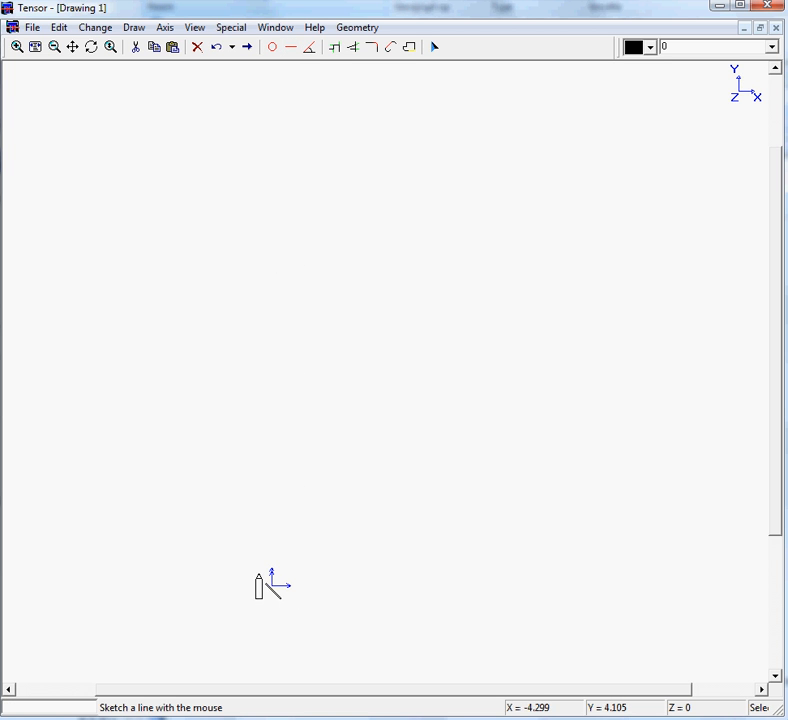
left_click(259, 574)
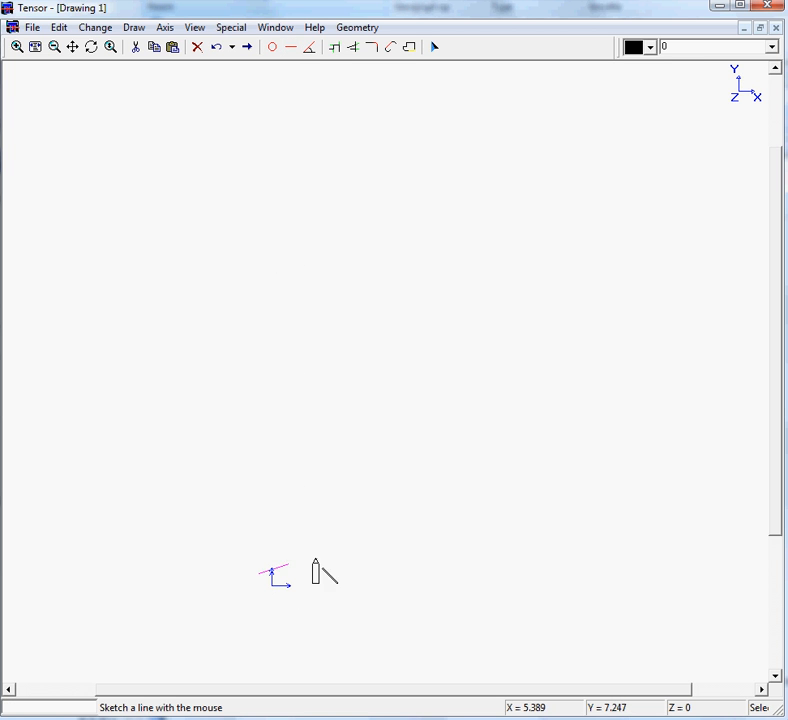
left_click(590, 572)
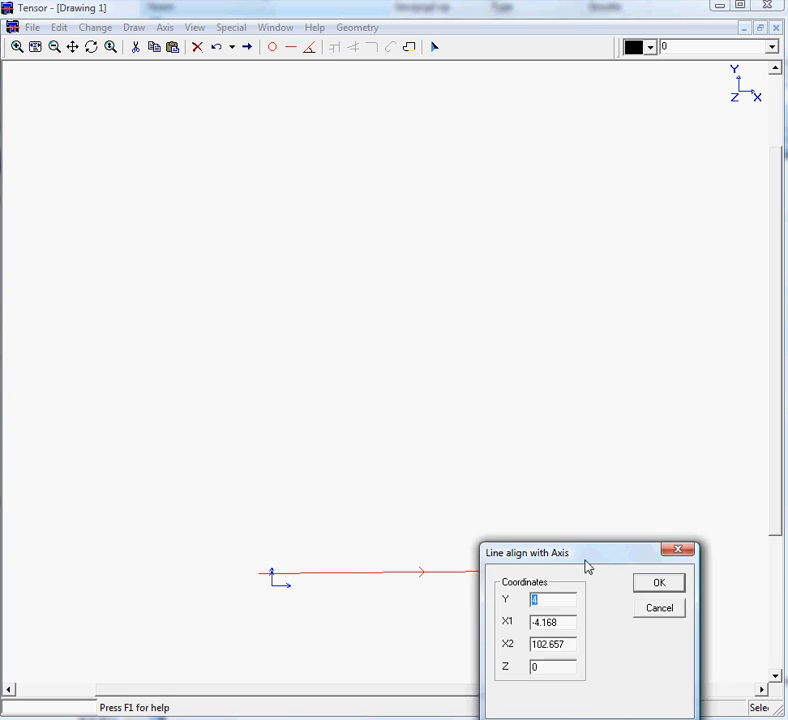
left_click_drag(586, 565, 299, 158)
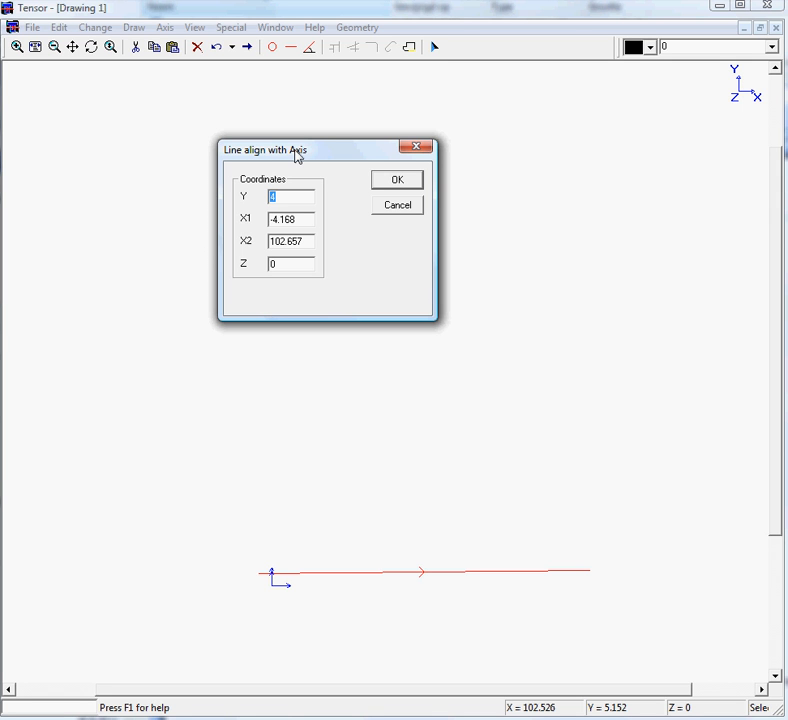
type("0")
key("Tab")
left_click(386, 181)
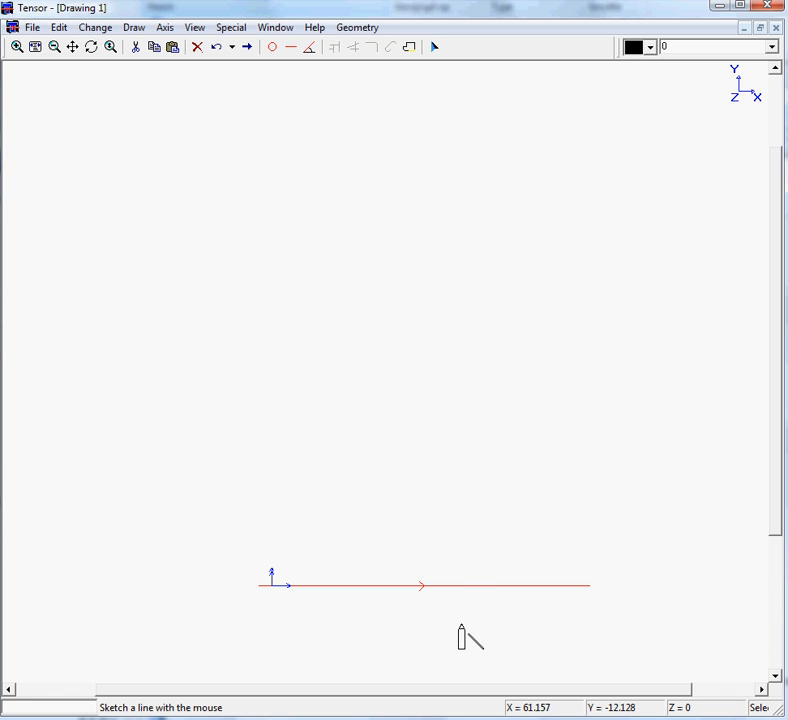
Draw an axis-aligned vertical line at X 30, running from Y about -12 to Y about 135.
mouse_move(461, 621)
left_mouse_down()
mouse_move(462, 308)
mouse_move(450, 170)
mouse_move(240, 146)
left_mouse_up()
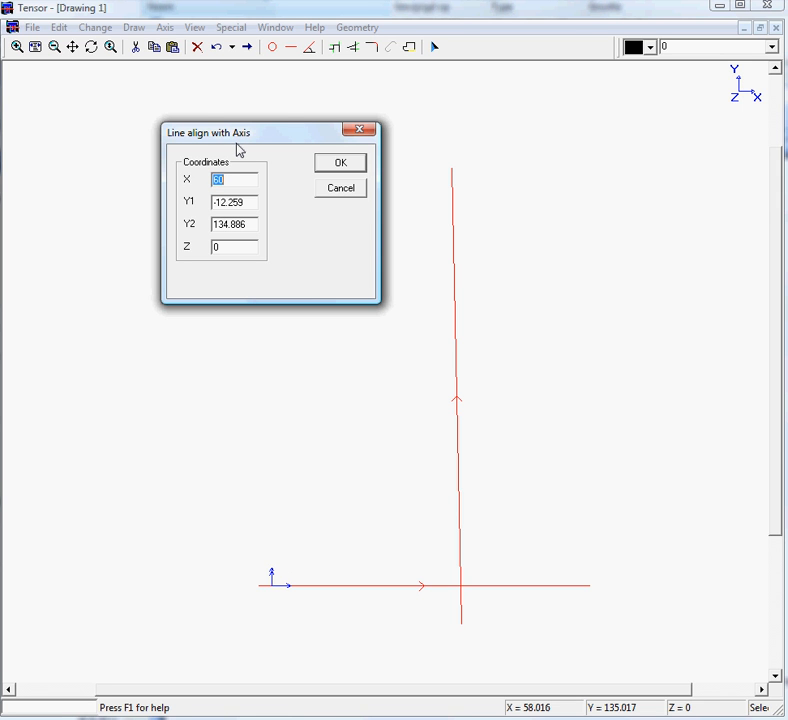
type("30")
left_click_drag(285, 141, 217, 138)
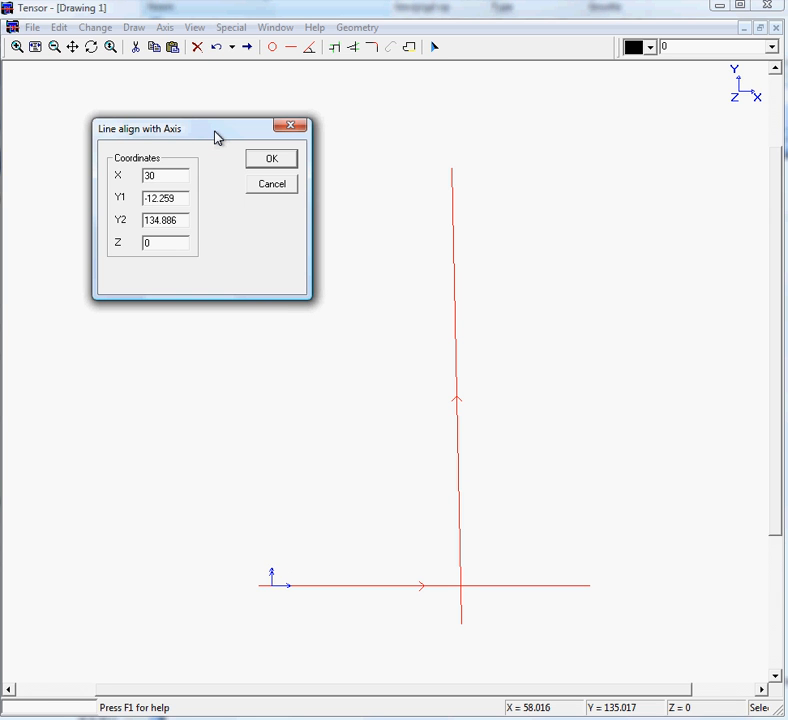
left_click(267, 162)
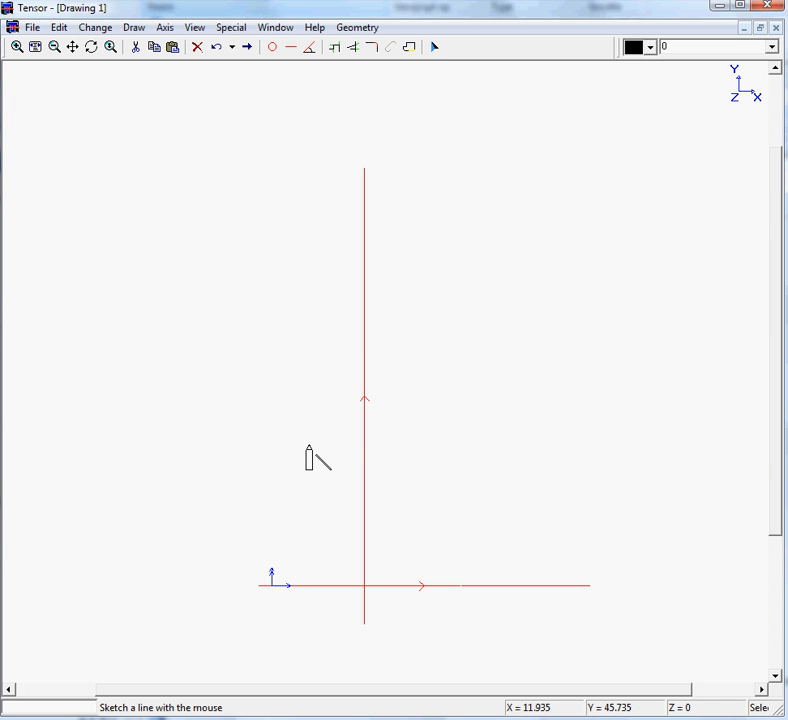
Draw a horizontal line at Y 130-70 from X about 12 to 107, and trim the three lines into a connected chain.
mouse_move(309, 445)
left_mouse_down()
mouse_move(603, 450)
mouse_move(250, 168)
mouse_move(243, 173)
left_mouse_up()
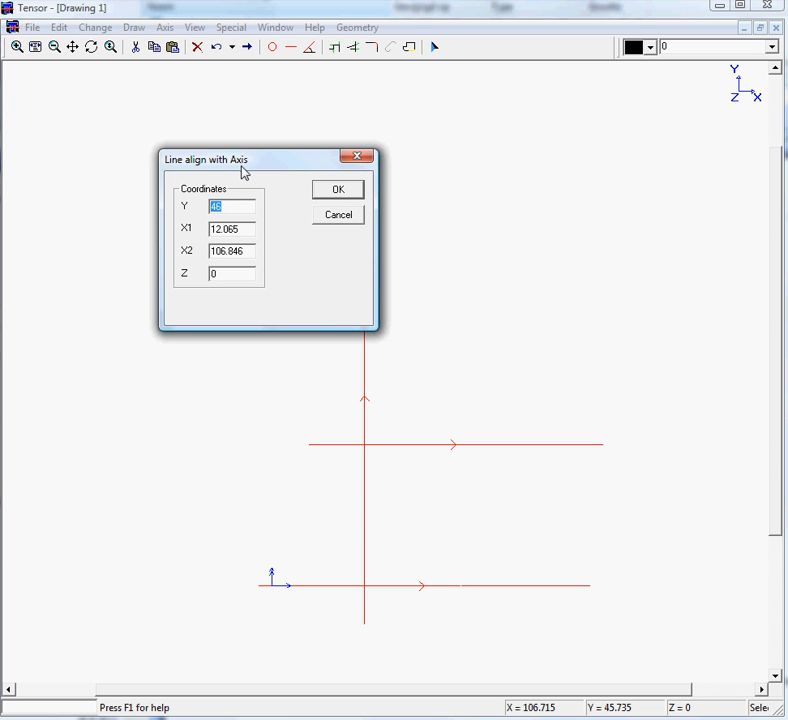
type("130-")
key("BackSpace")
type("-70")
key("Tab")
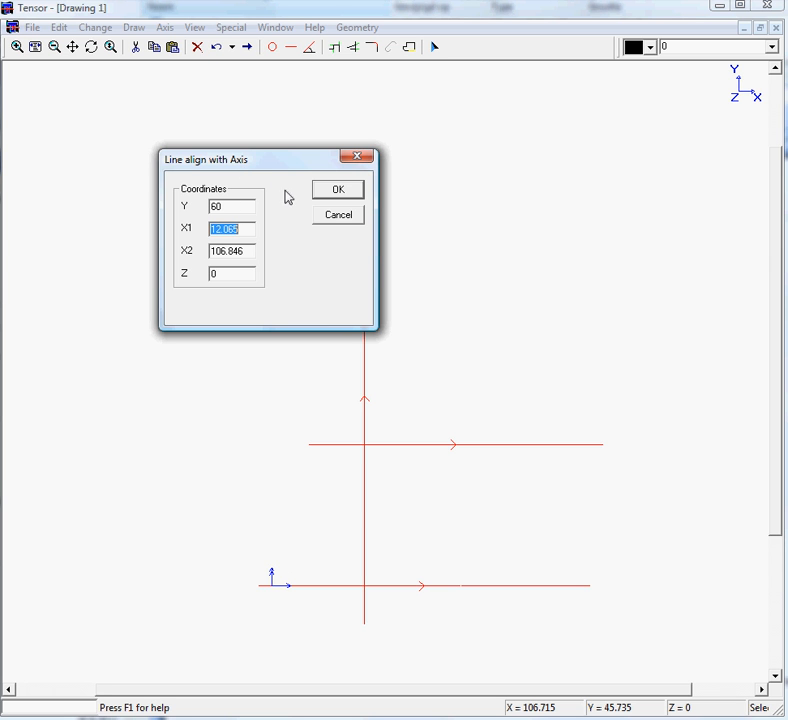
left_click(343, 201)
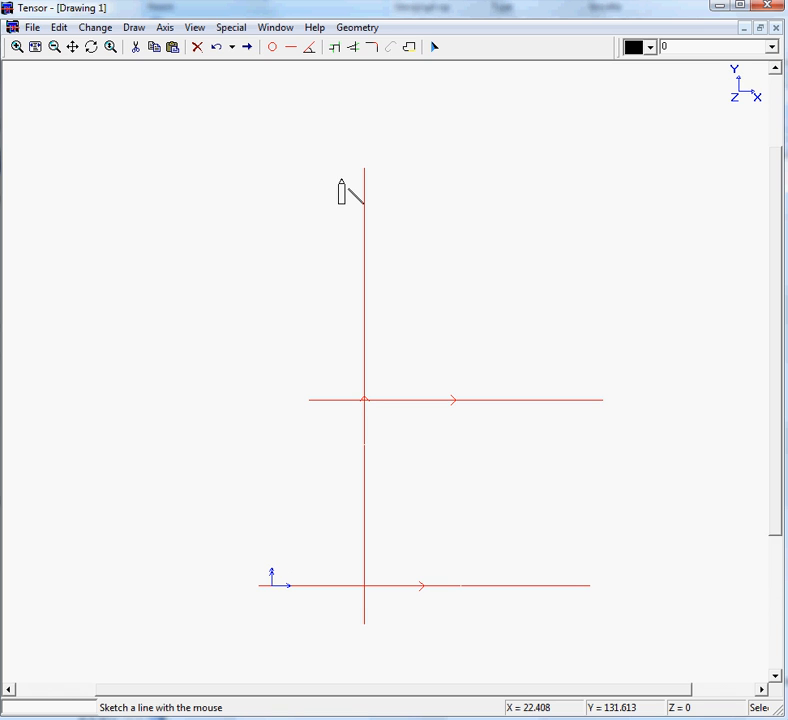
left_click(337, 50)
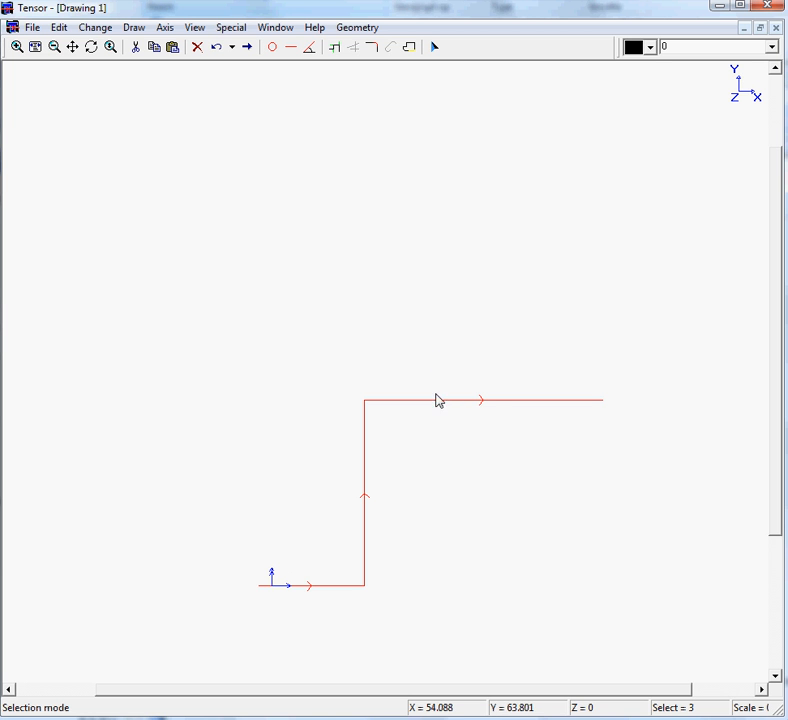
Try an arc fillet of radius 15 between the vertical line and the upper horizontal line, and undo it.
left_click(371, 53)
left_click_drag(358, 38, 323, 163)
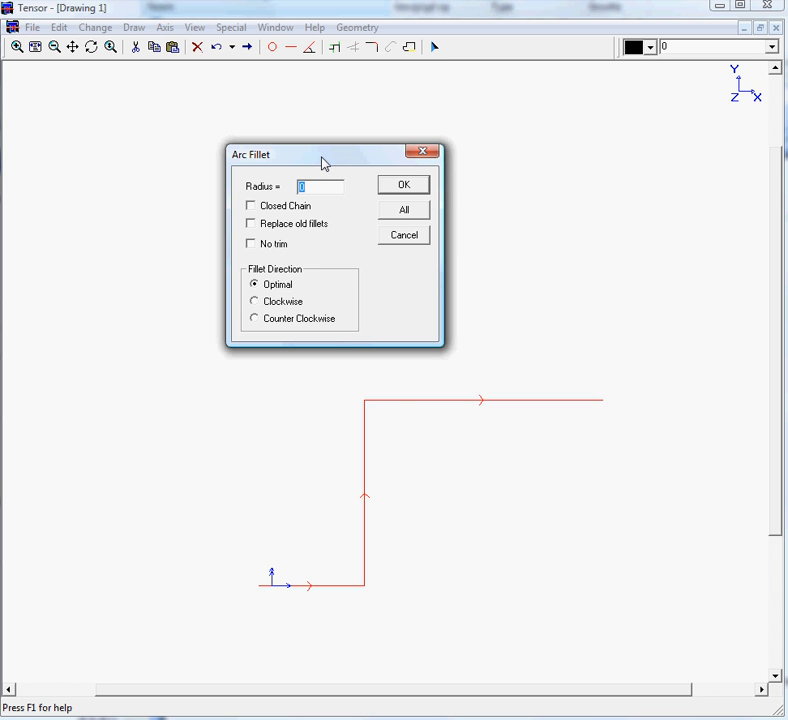
type("15")
key("Return")
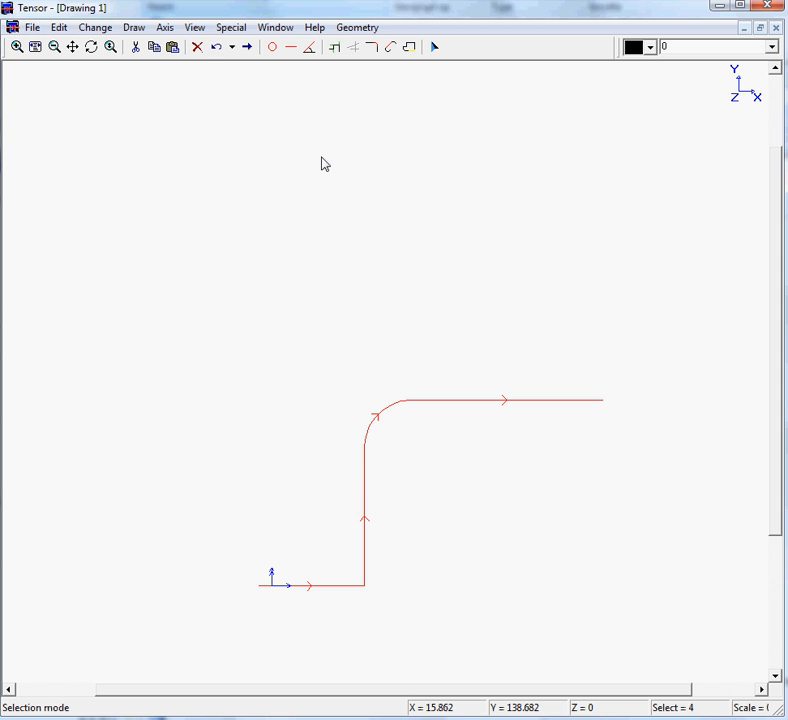
left_click(216, 47)
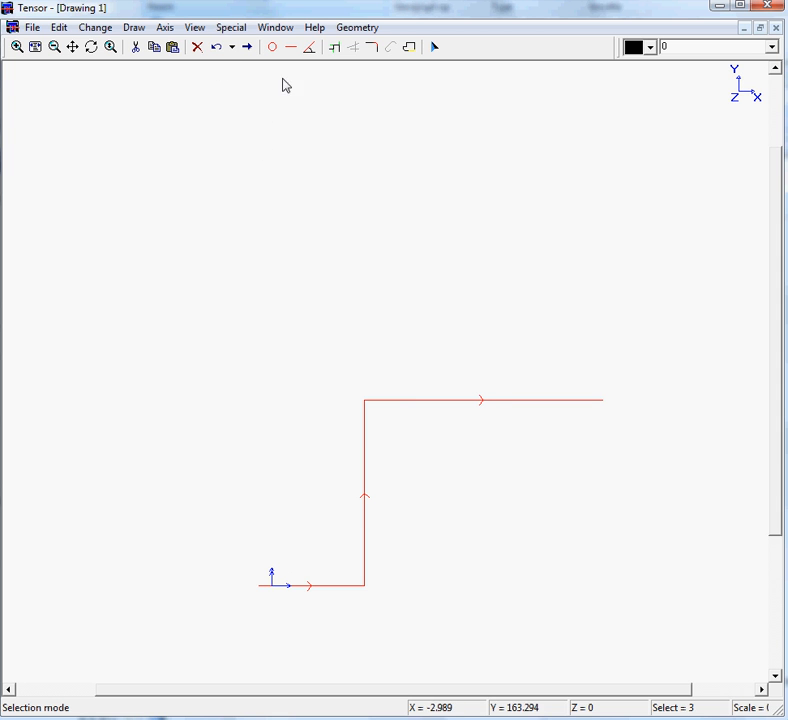
Round the corner between the vertical line and the upper horizontal line with an arc fillet of radius 30.
left_click(373, 48)
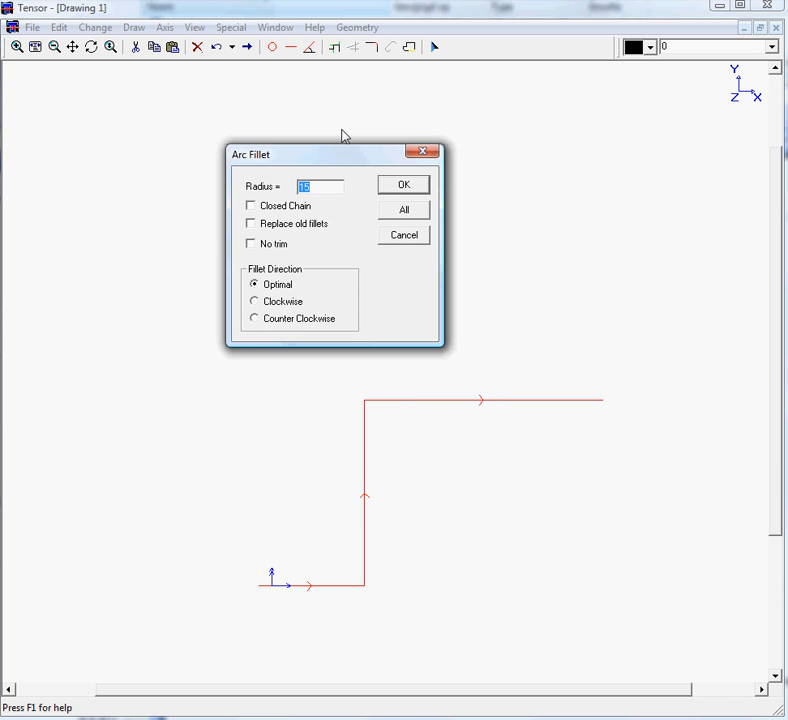
type("30")
left_click(406, 191)
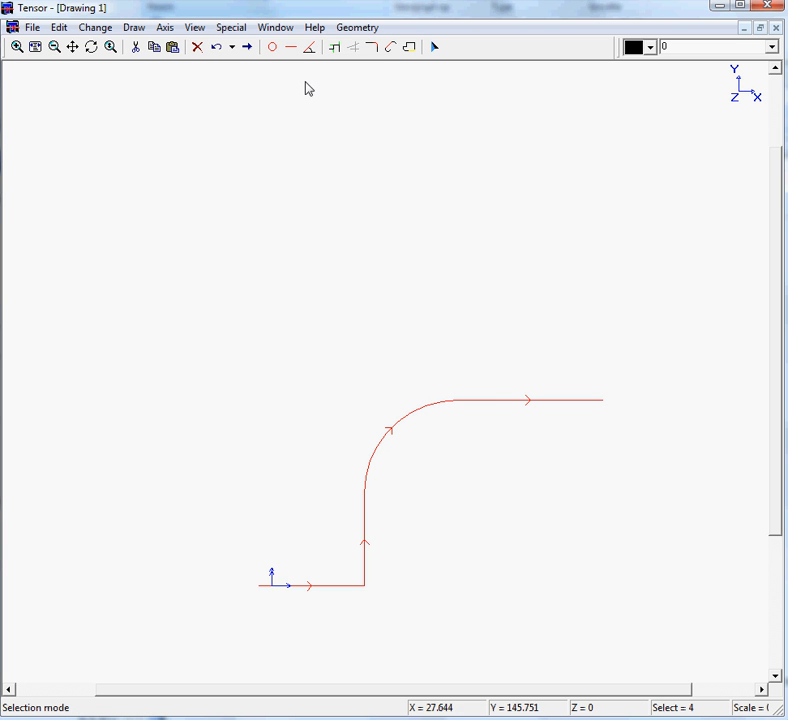
Draw an axis-aligned vertical line at X 30+60, running from Y about 45 to Y about 147.
left_click(291, 50)
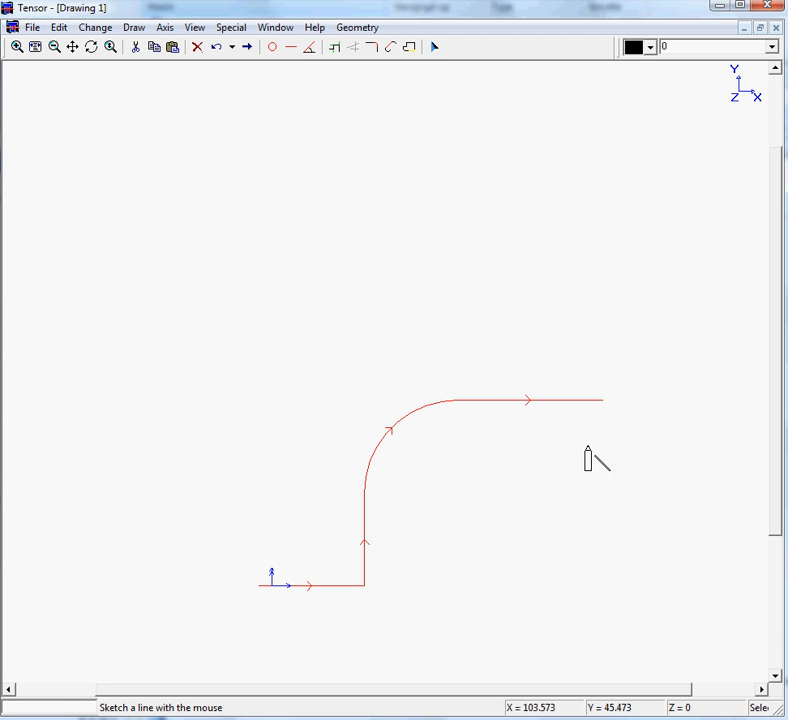
mouse_move(552, 447)
left_mouse_down()
mouse_move(574, 339)
mouse_move(575, 227)
mouse_move(540, 134)
mouse_move(257, 115)
left_mouse_up()
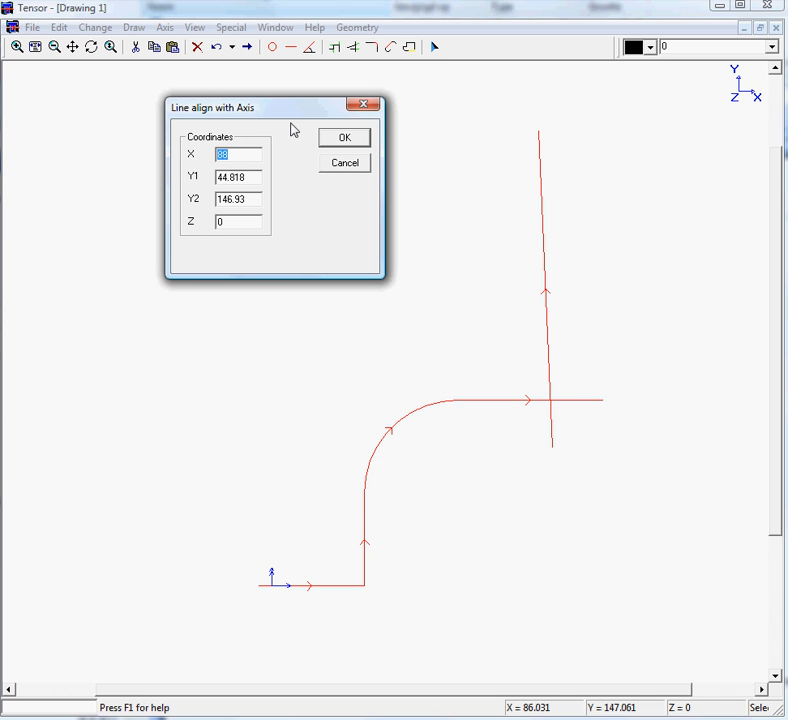
type("30+60")
left_click(253, 176)
left_click(337, 141)
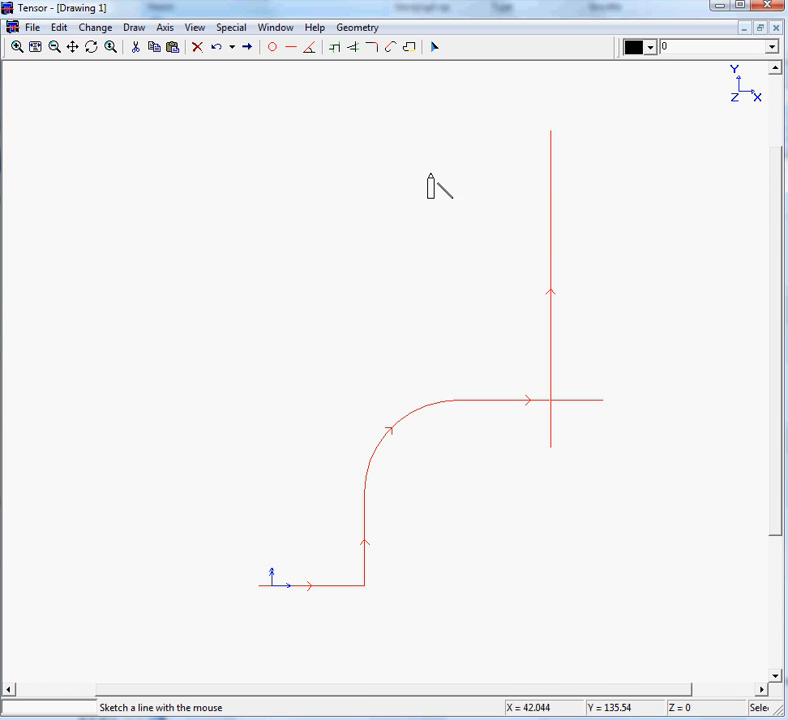
Draw a horizontal line at Y 130 for the profile's top edge, from X about 106 to X about -6.
left_click(600, 177)
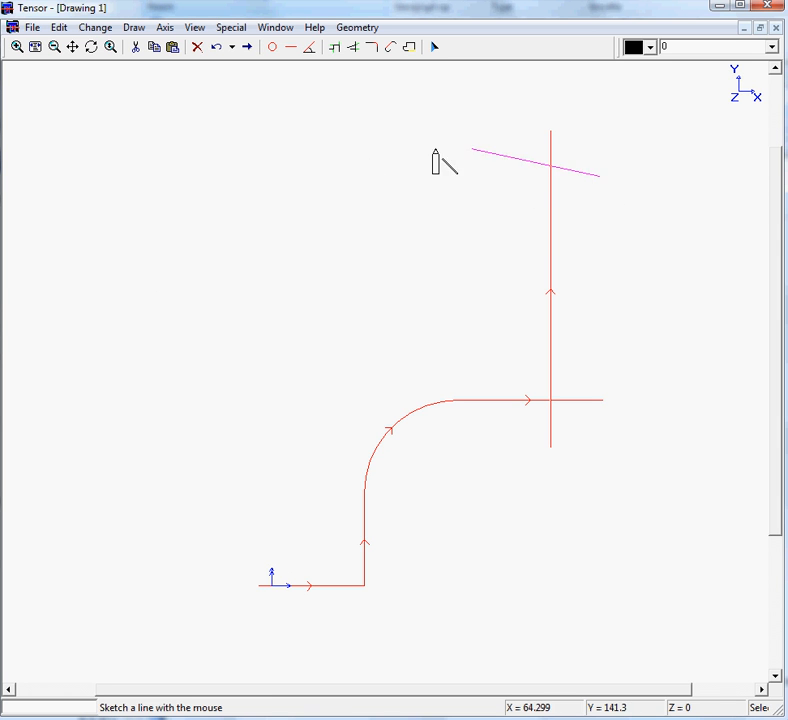
left_click(253, 180)
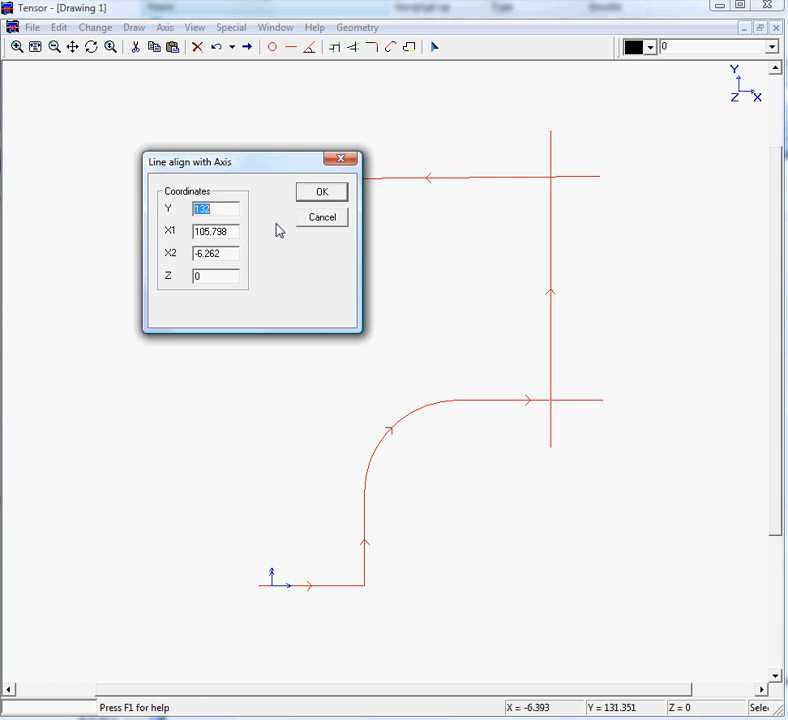
left_click_drag(253, 240, 251, 276)
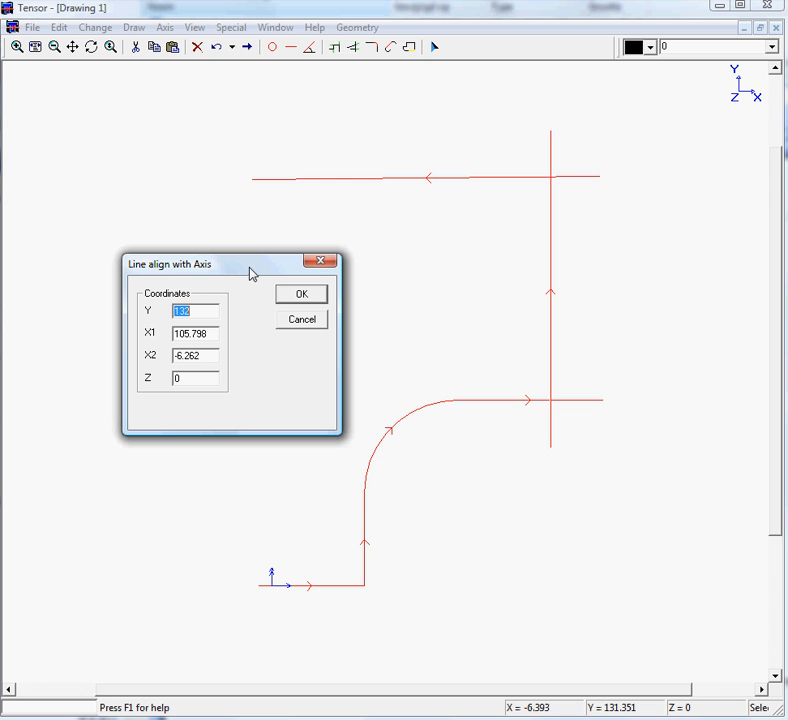
type("130")
key("Return")
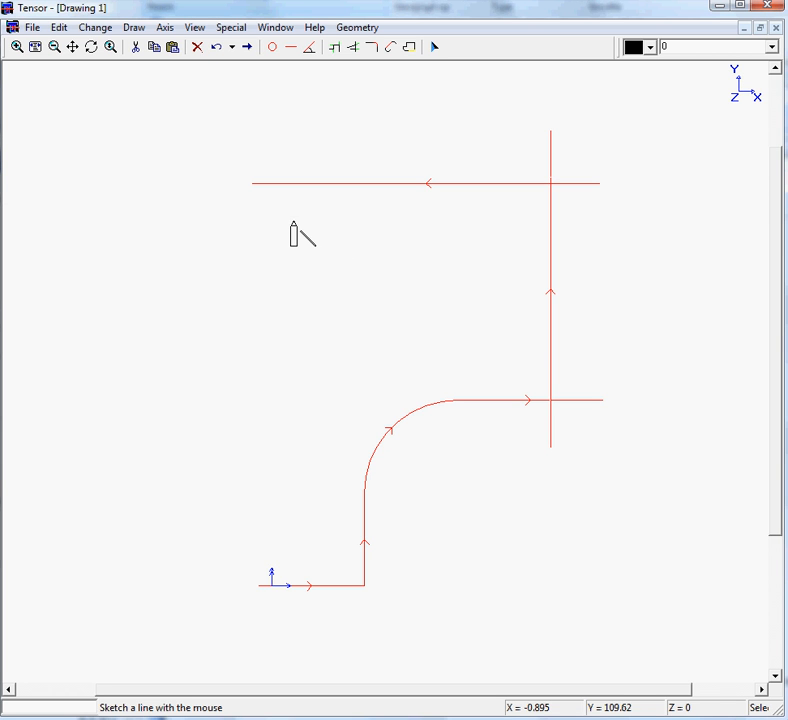
Draw a vertical line at X 90-55, running down from Y about 141 to Y about 65.
mouse_move(290, 151)
left_mouse_down()
mouse_move(274, 382)
mouse_move(286, 389)
left_mouse_up()
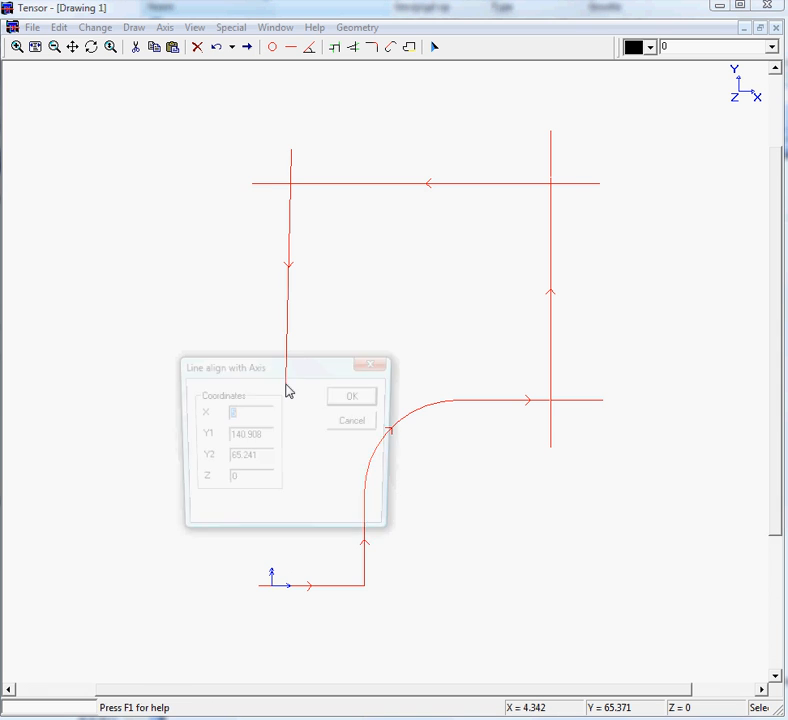
type("9")
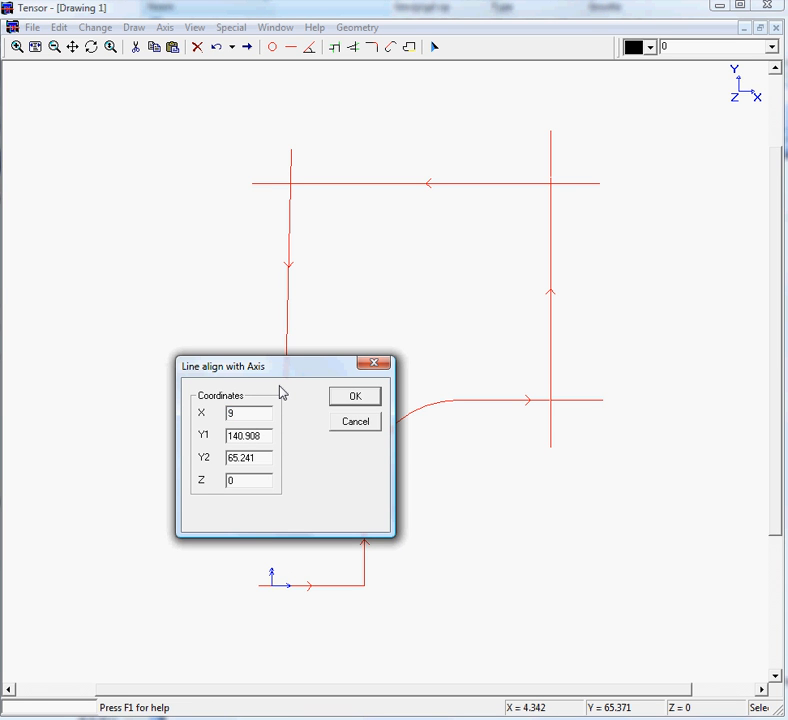
type("0-55")
left_click(351, 396)
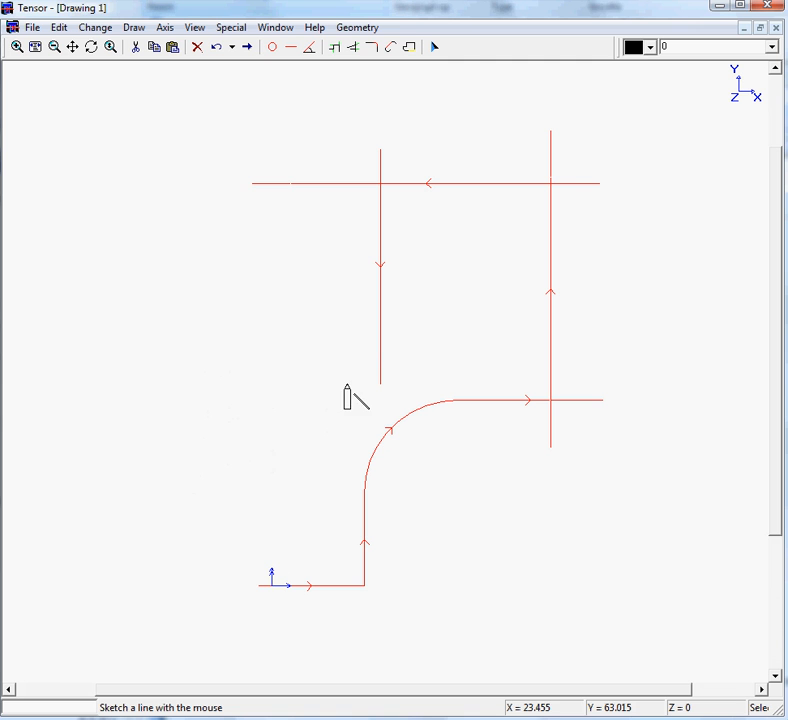
Draw a horizontal line at Y 90, running from X about 26 to X about -57.
left_click_drag(351, 357, 97, 345)
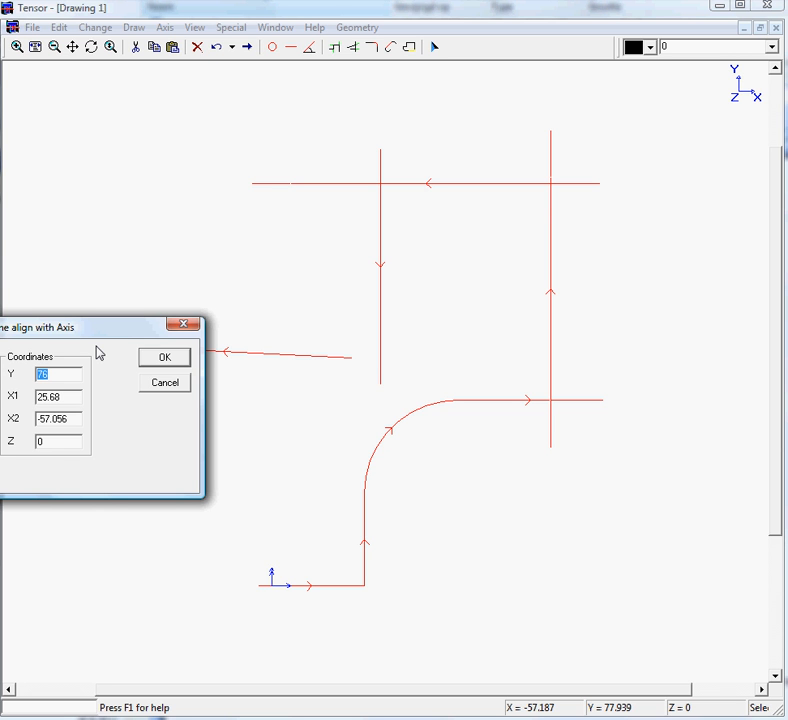
type("90")
left_click(182, 361)
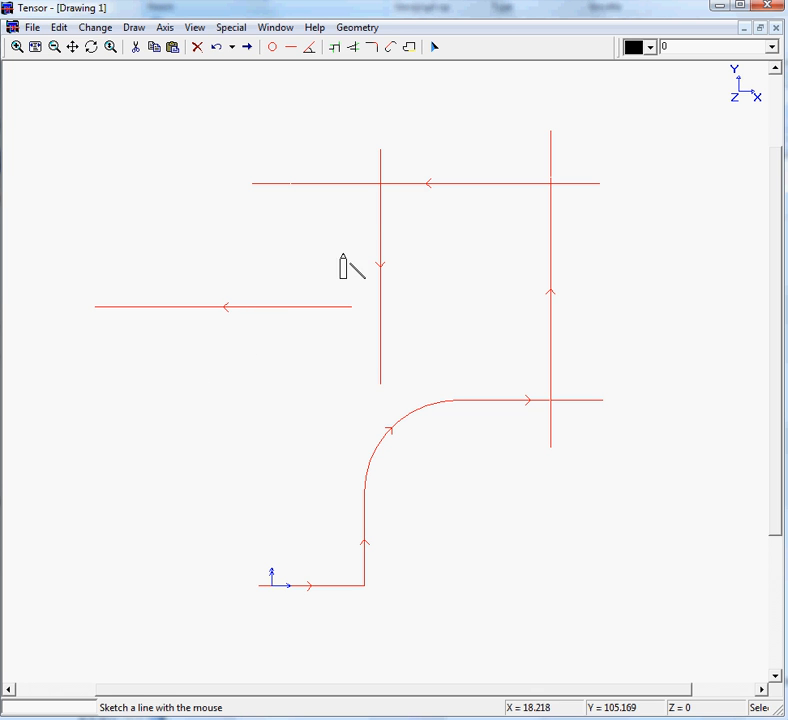
Join the last vertical line and the horizontal line at Y 90 with an arc fillet of radius 15.
left_click(374, 50)
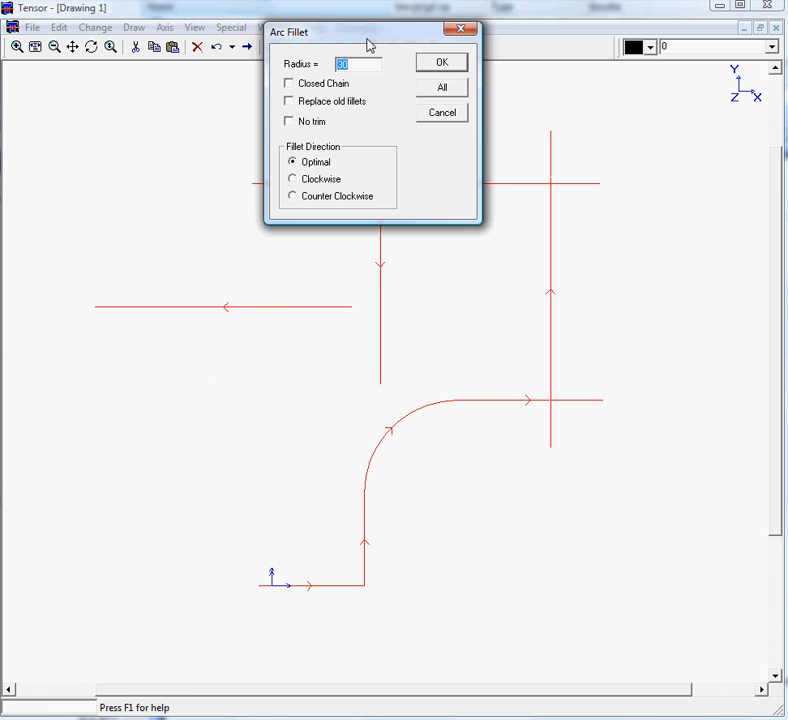
left_click_drag(368, 40, 172, 360)
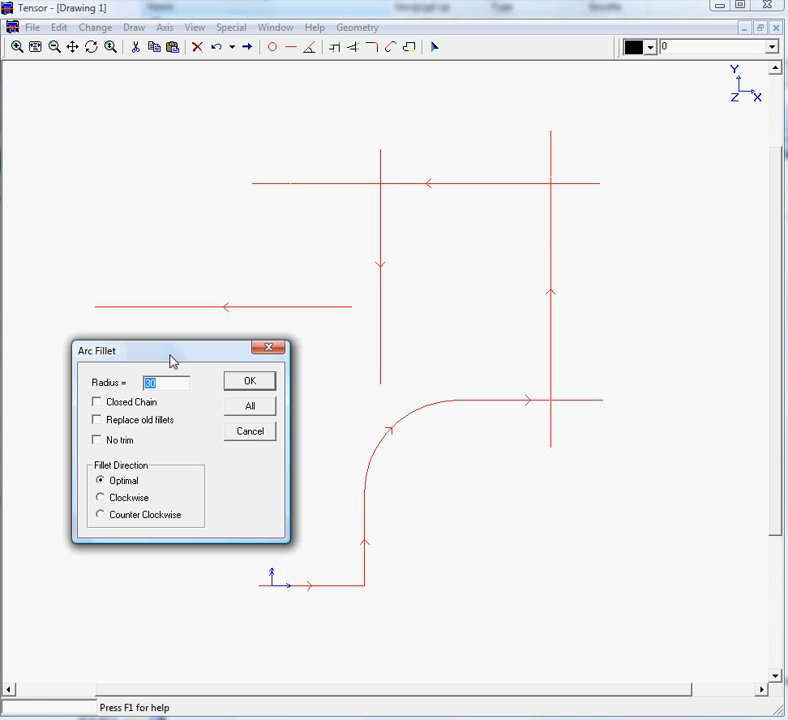
type("15")
key("Return")
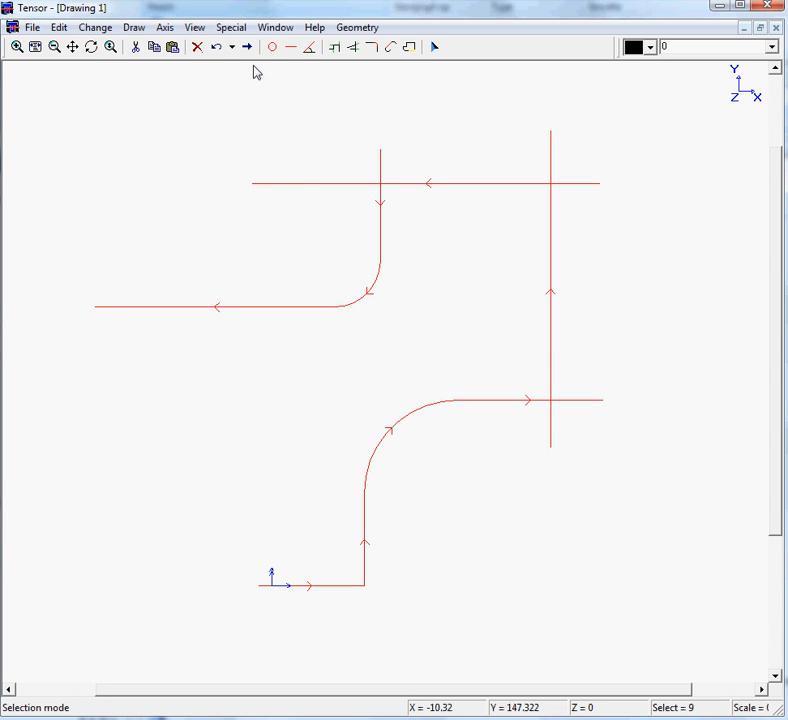
Draw a vertical line at X 0 for the profile's last side, running down from Y about 86 to Y about 30.
left_click(291, 47)
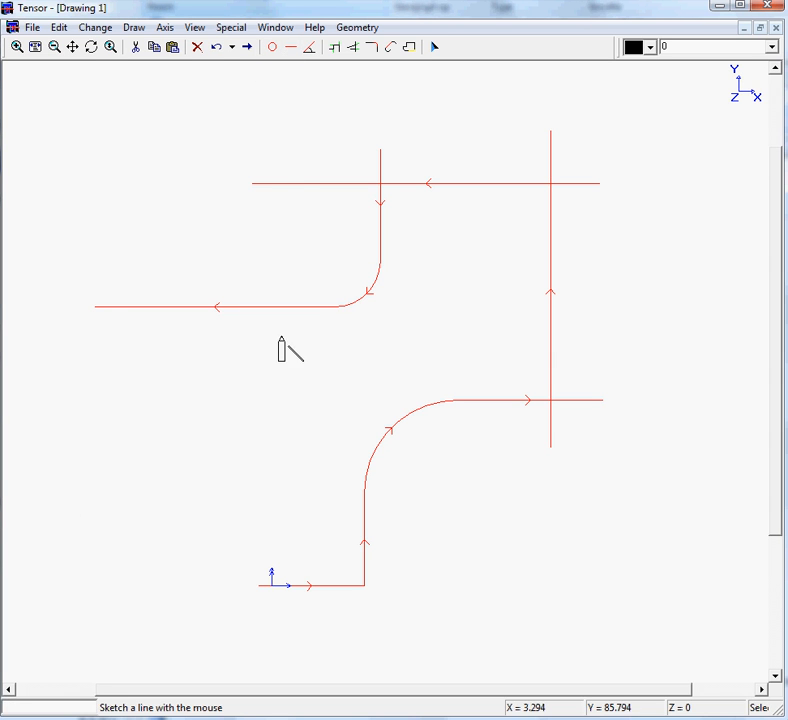
mouse_move(281, 322)
left_mouse_down()
mouse_move(274, 496)
mouse_move(540, 466)
mouse_move(552, 455)
left_mouse_up()
type("0")
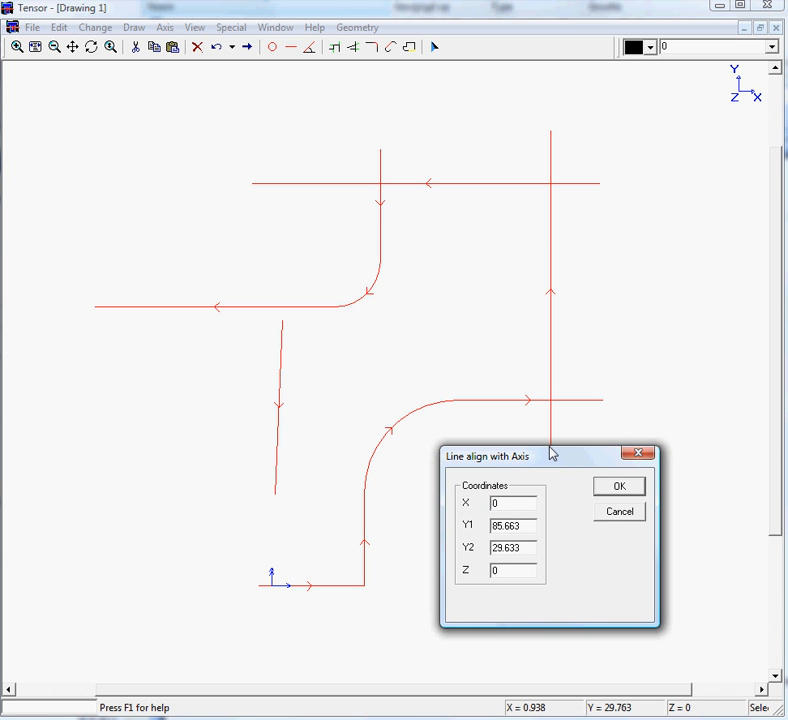
left_click(619, 487)
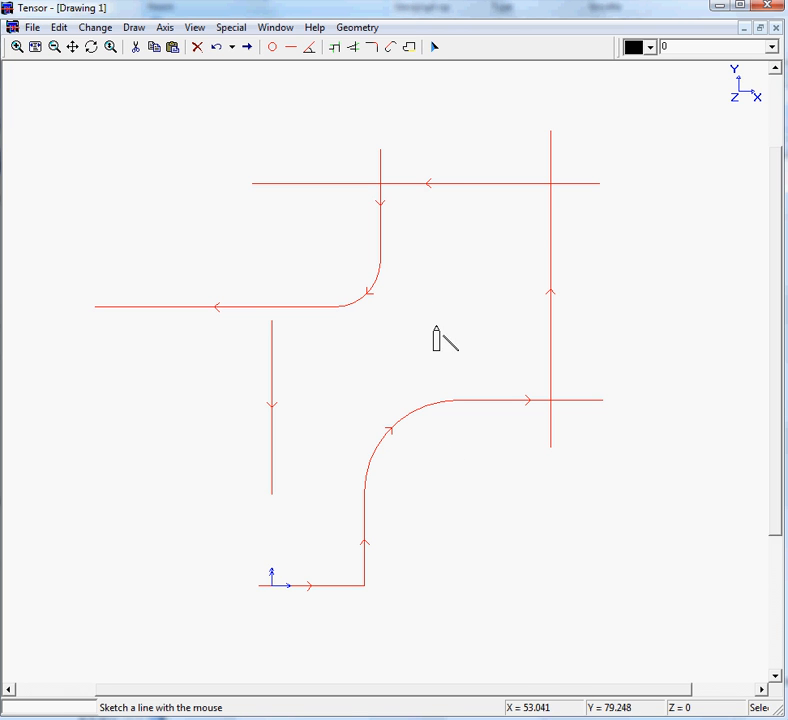
Try trimming the profile's lines to their intersections as an open chain, and undo the trim.
left_click(334, 49)
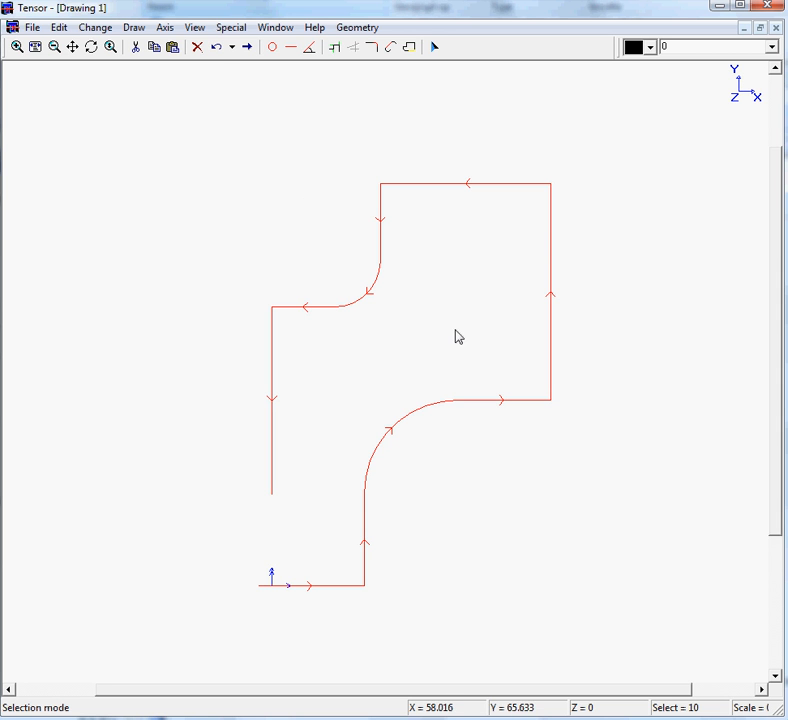
left_click(219, 50)
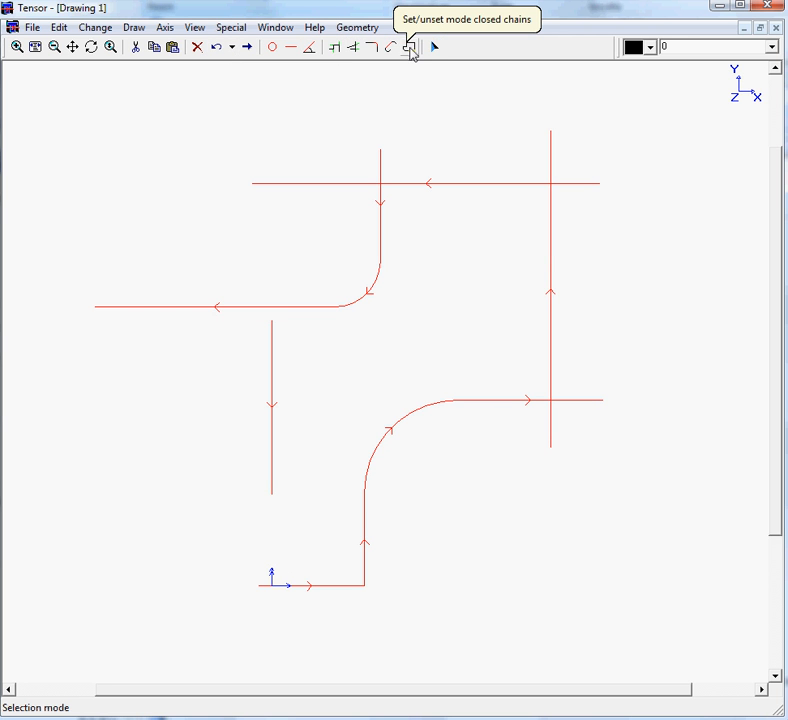
Turn on closed-chain mode and trim the profile's lines to their intersections, including the last line with the first.
left_click(410, 50)
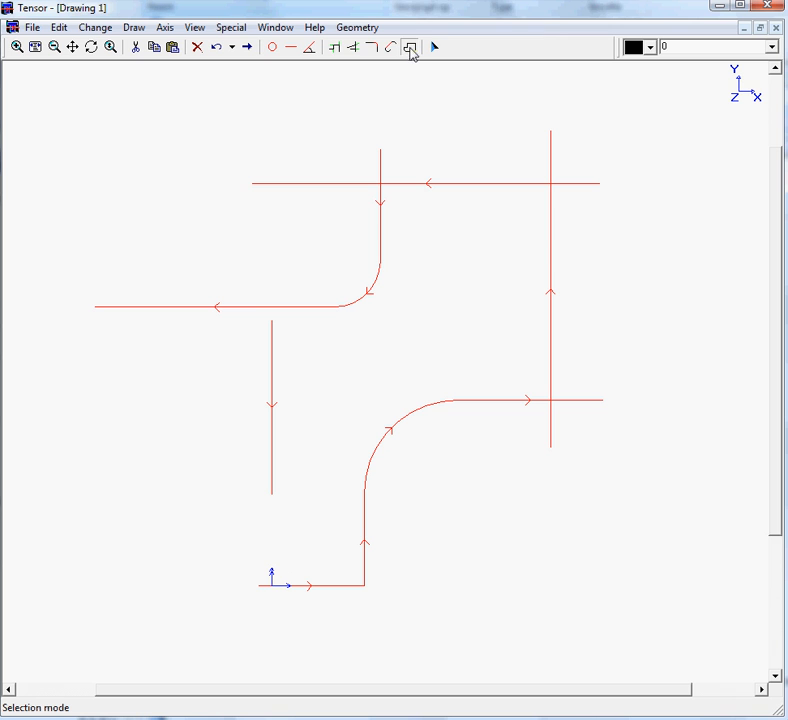
left_click(341, 53)
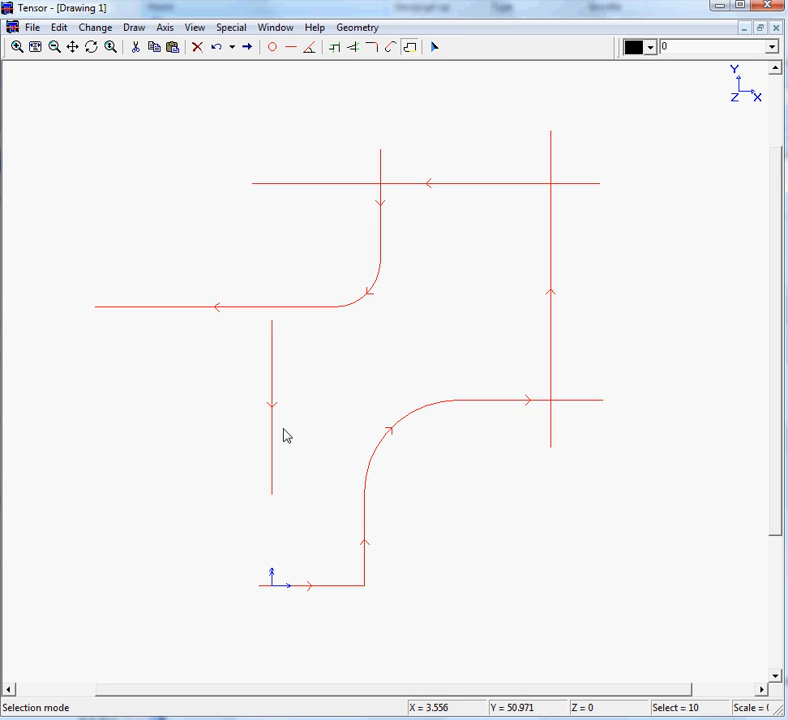
left_click(335, 50)
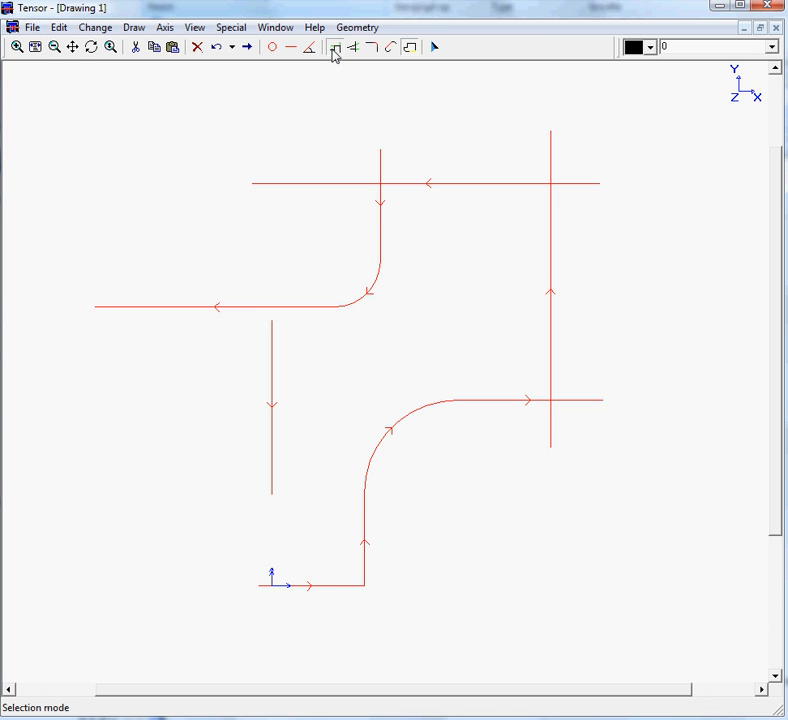